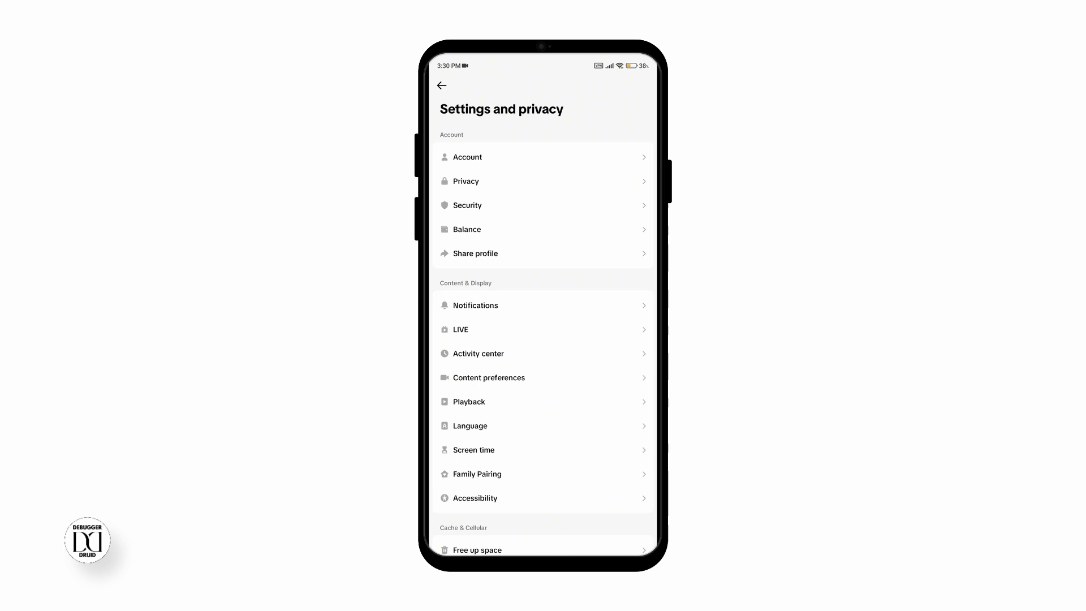
scroll(545, 478, "down", 5)
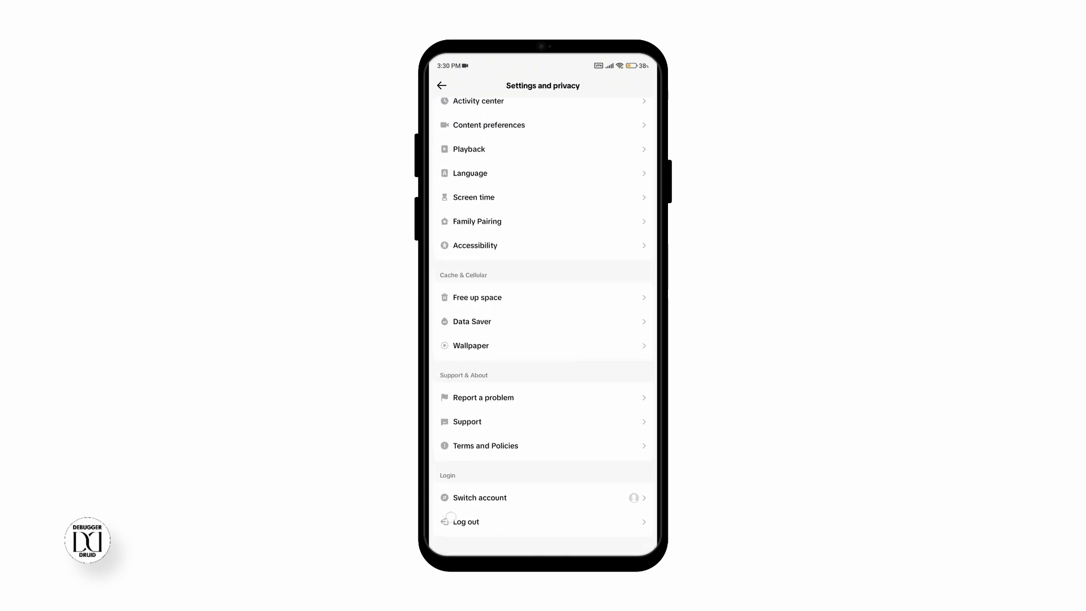
Tap Log out under the Login section, show the confirmation, then dismiss it
left_click(502, 502)
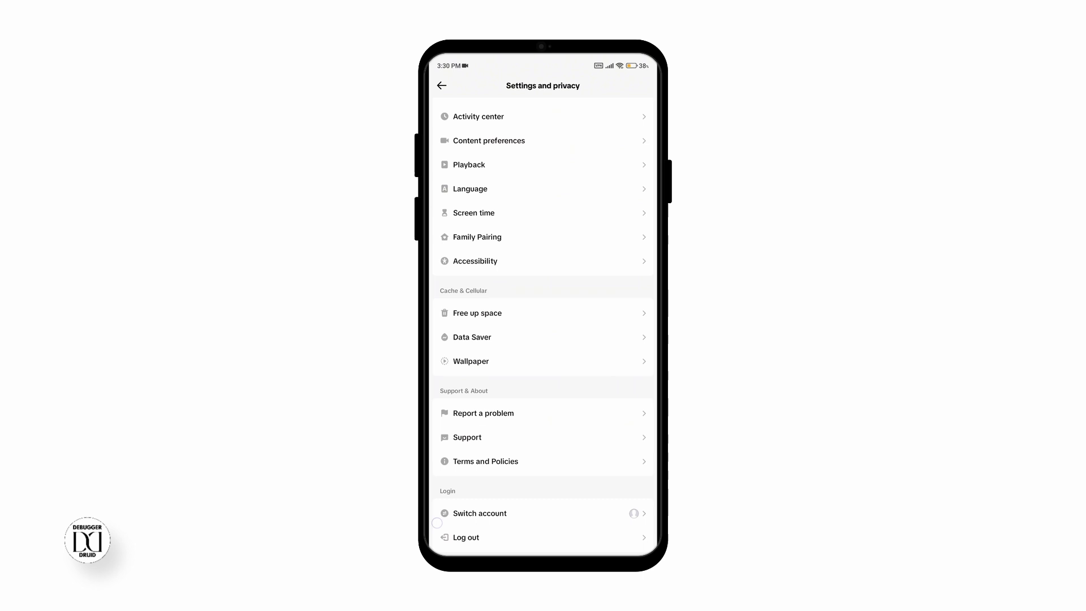
left_click(541, 509)
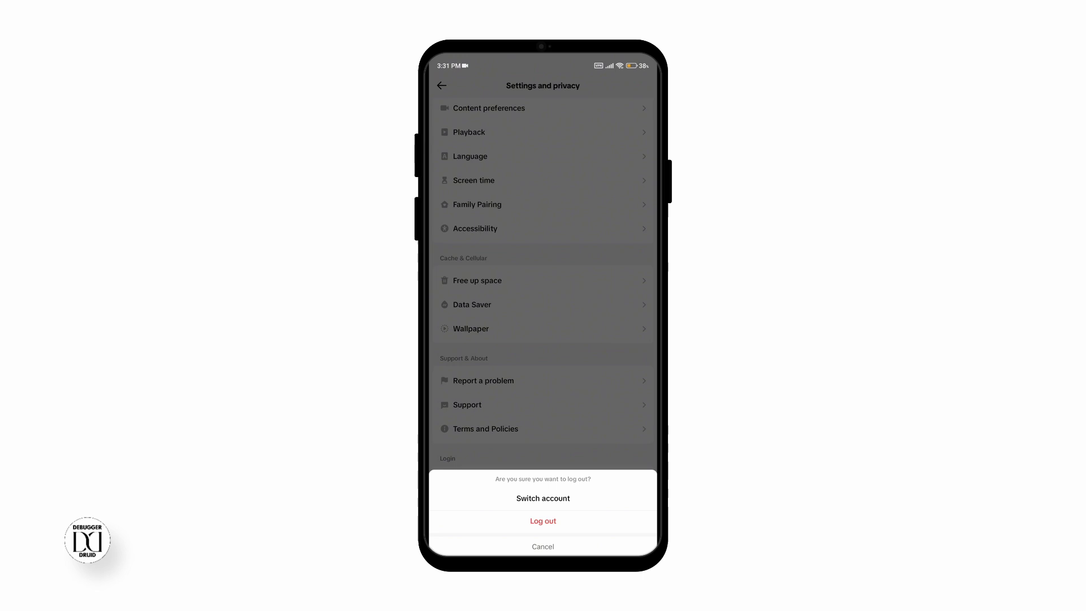
left_click(541, 492)
Launch Play Store from the 'pl' app search and open TikTok's listing via a 'tiktok' search
left_click_drag(562, 528, 561, 478)
left_click_drag(559, 552, 558, 462)
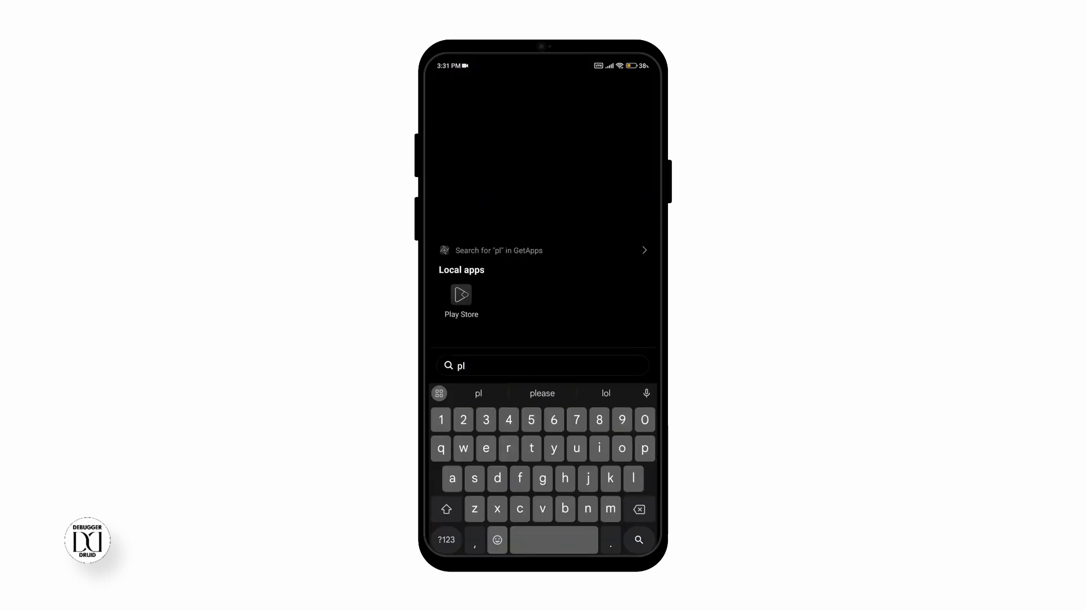
left_click(463, 300)
left_click(526, 85)
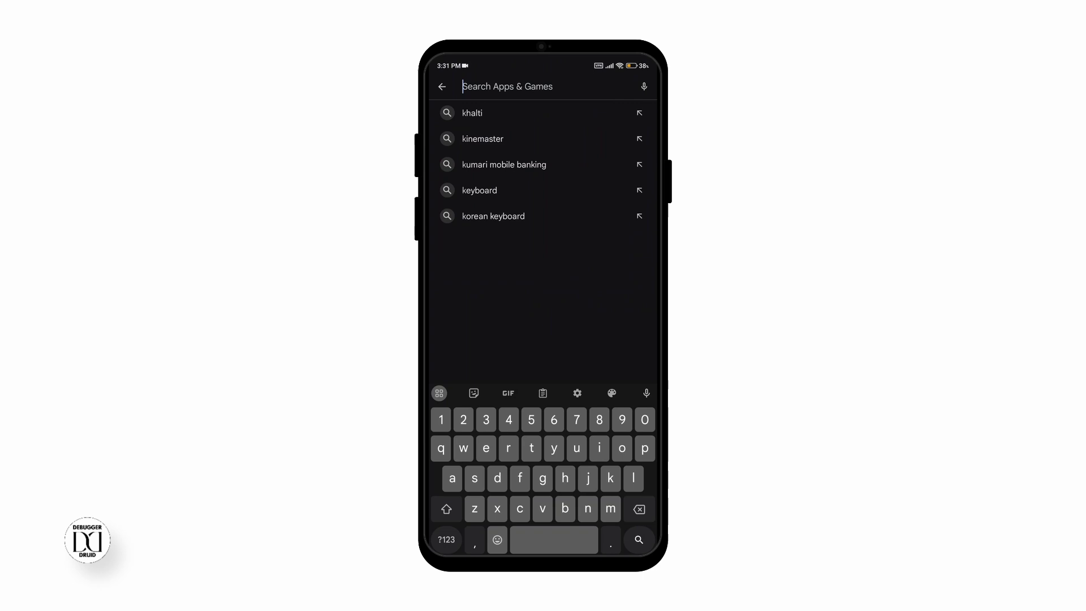
type("tik")
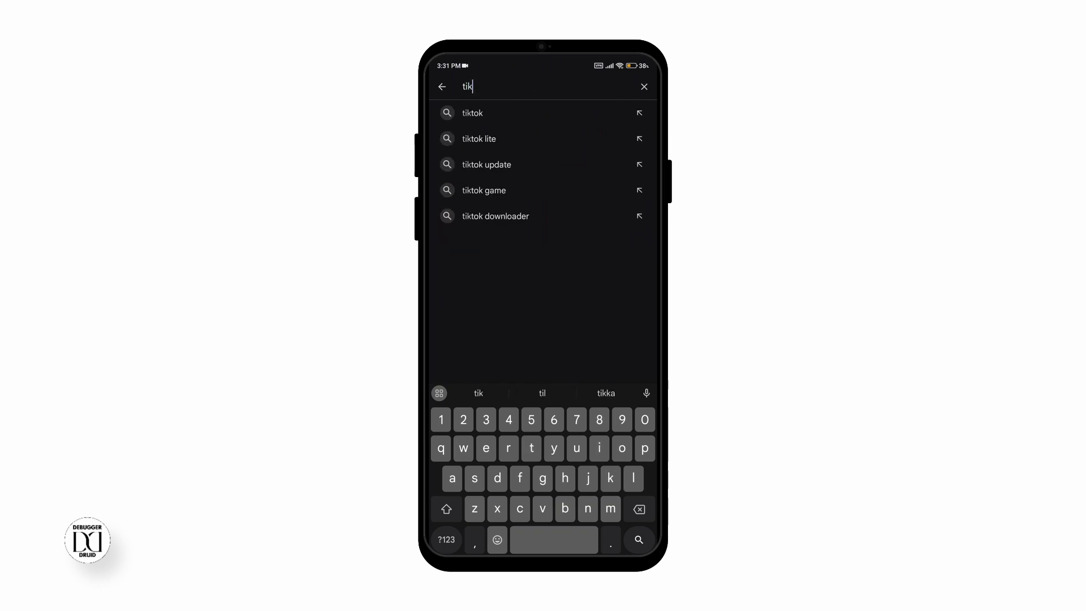
left_click(559, 115)
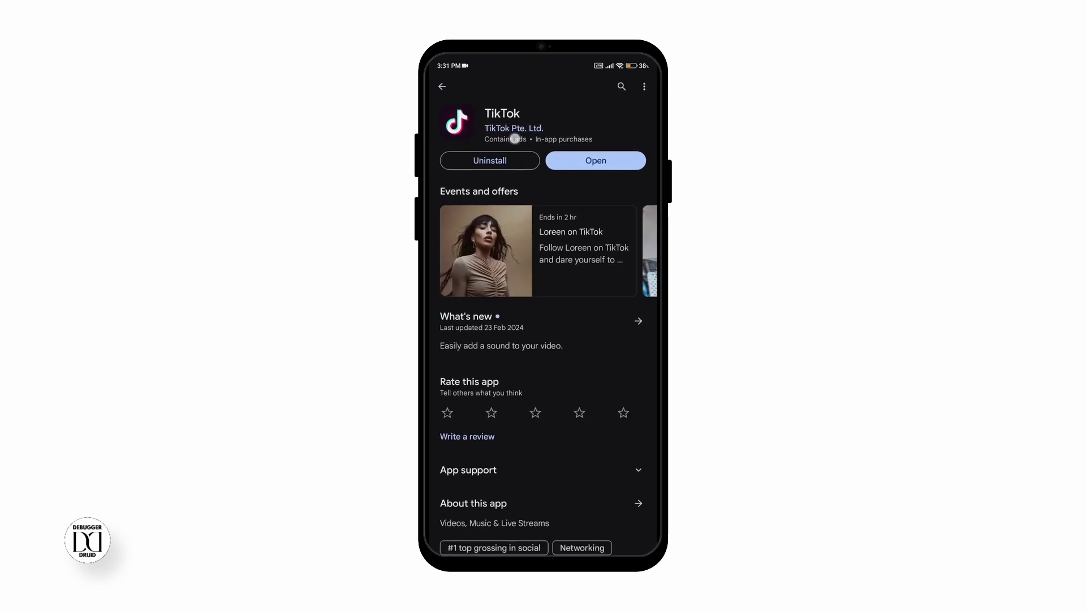
Swipe away the Play Store card in recents and clear all apps, freeing 364MB
left_click_drag(488, 191, 485, 150)
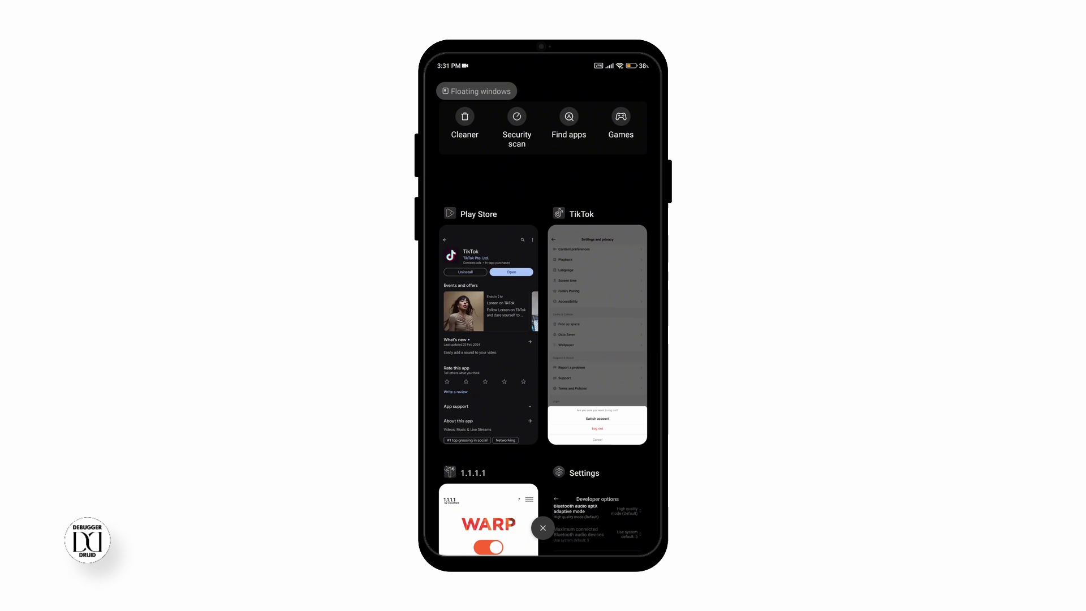
left_click_drag(488, 340, 429, 339)
left_click(543, 528)
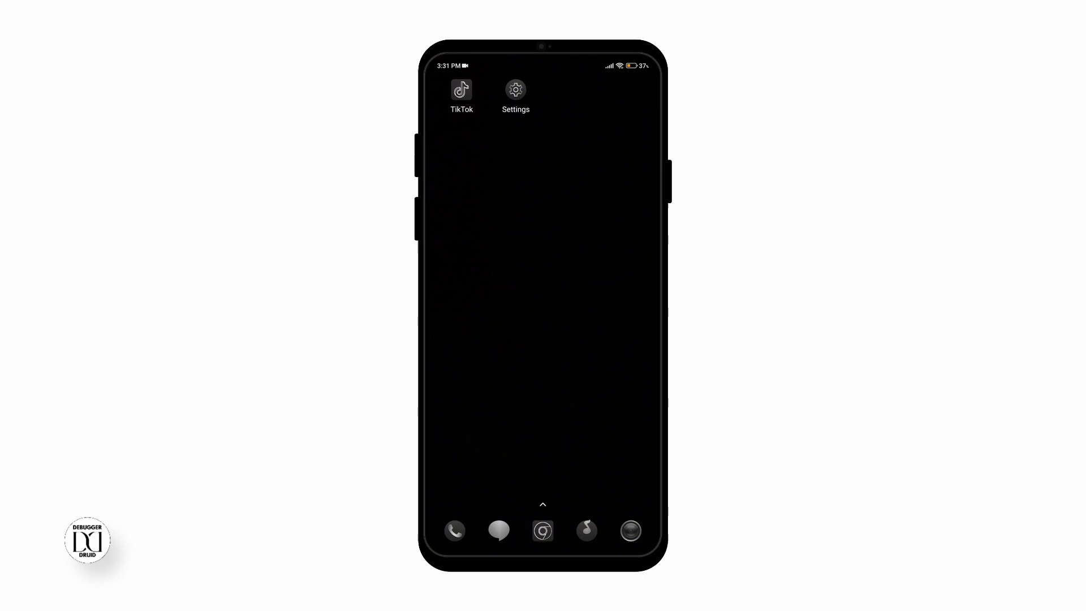
left_click(516, 89)
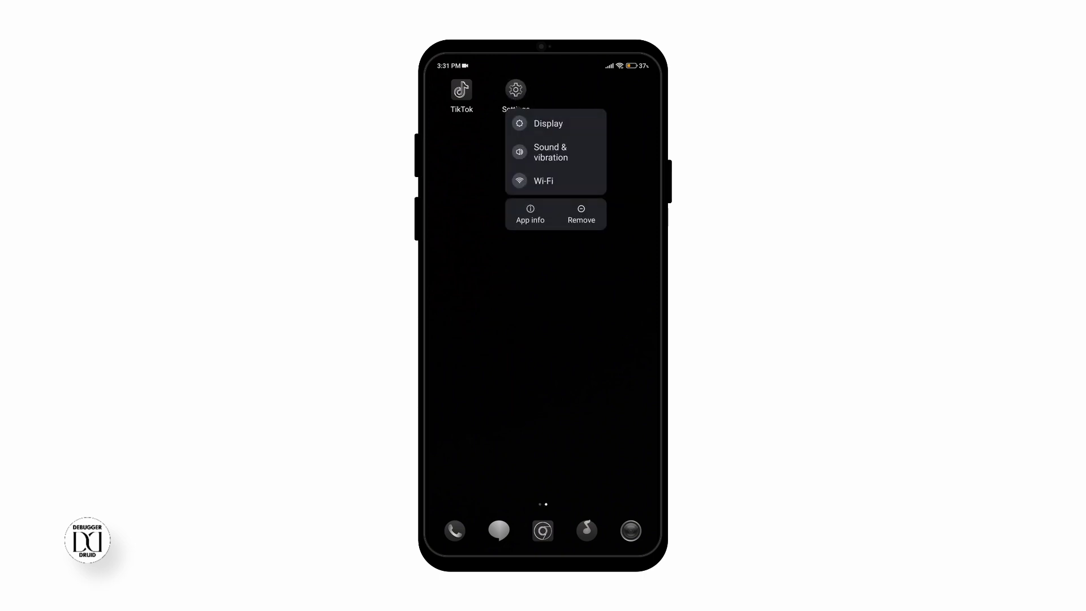
left_click(543, 276)
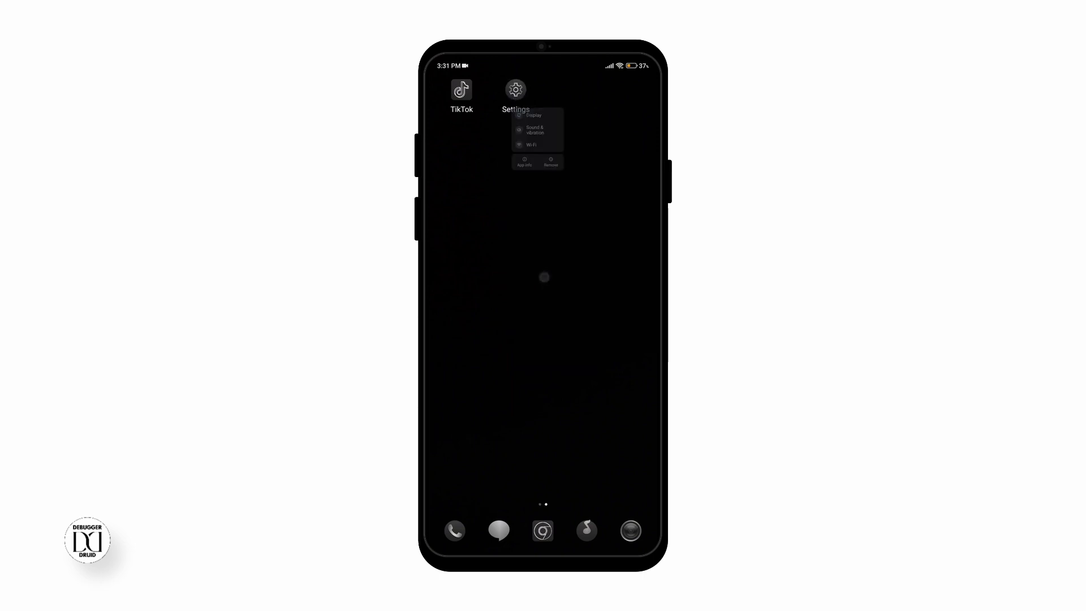
left_click(517, 89)
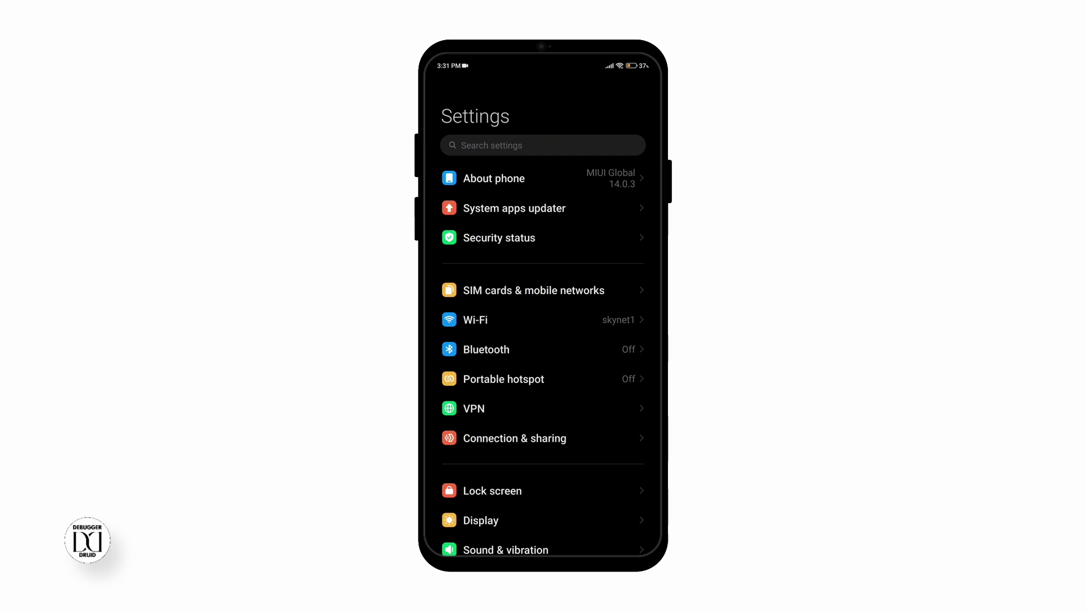
left_click_drag(553, 485, 576, 255)
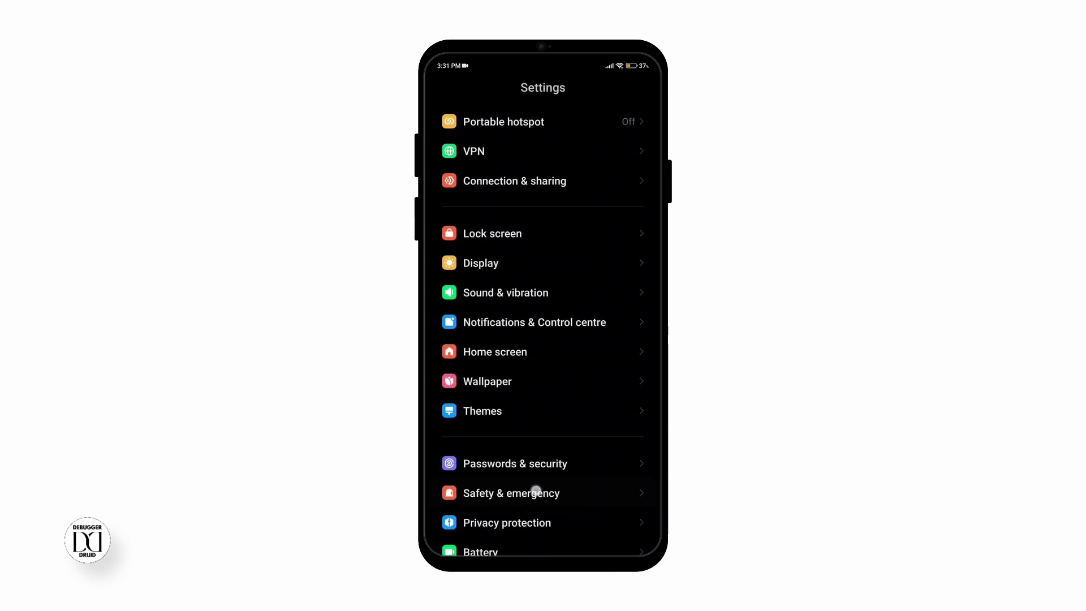
left_click_drag(535, 490, 566, 306)
left_click_drag(543, 443, 545, 431)
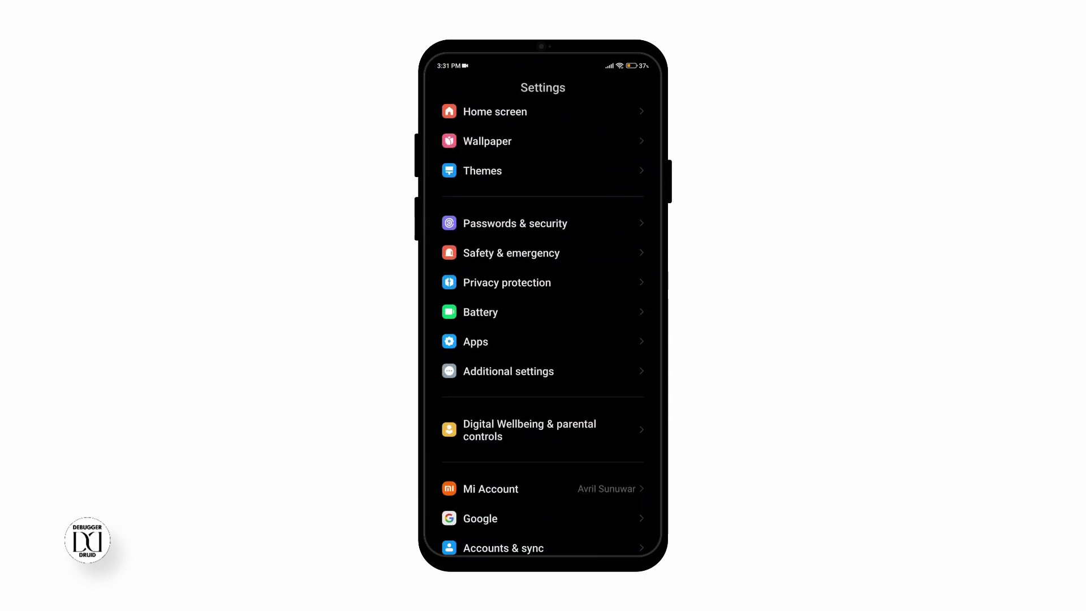
mouse_move(543, 339)
left_mouse_down()
mouse_move(543, 459)
mouse_move(509, 454)
left_mouse_up()
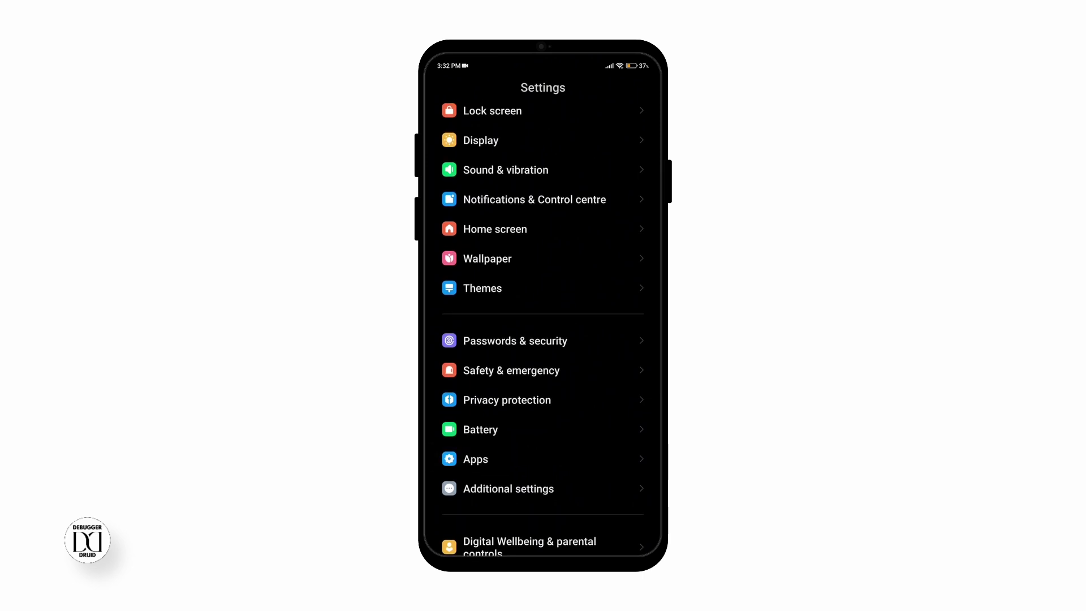
left_click(542, 465)
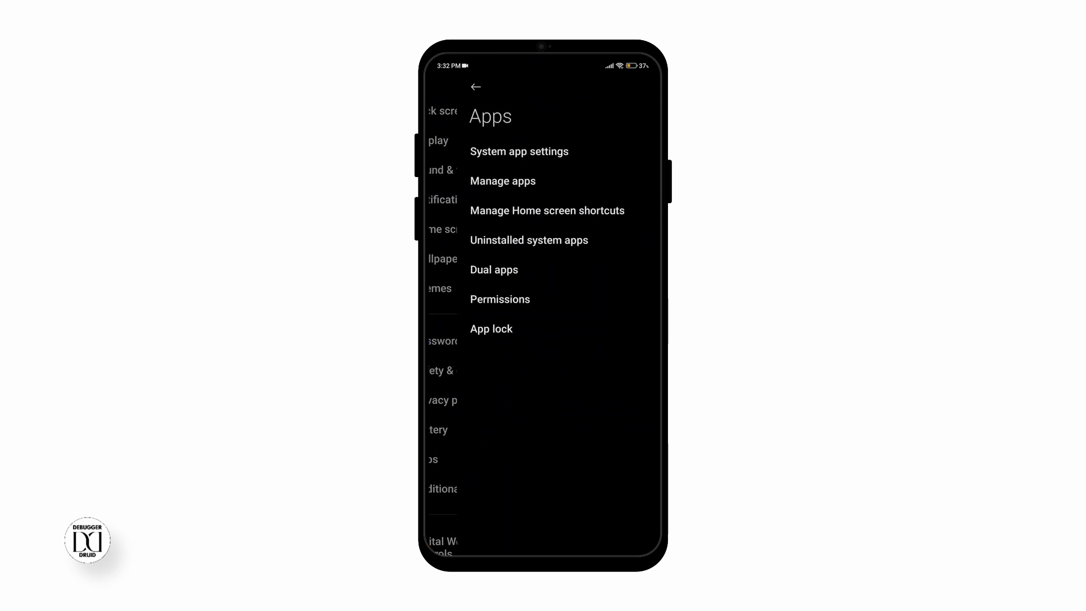
left_click_drag(553, 179, 567, 180)
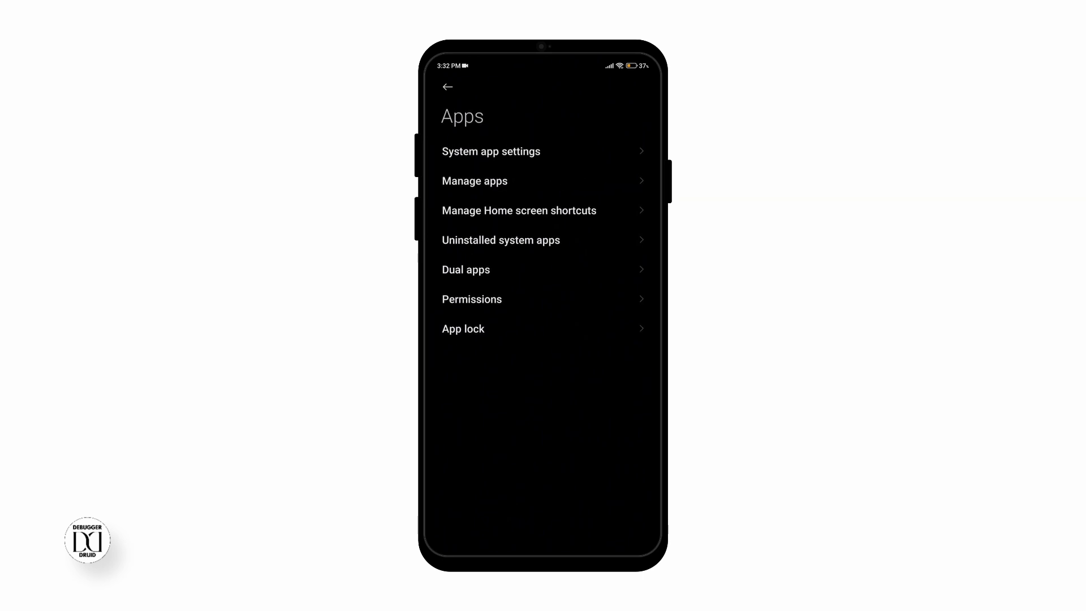
left_click(568, 181)
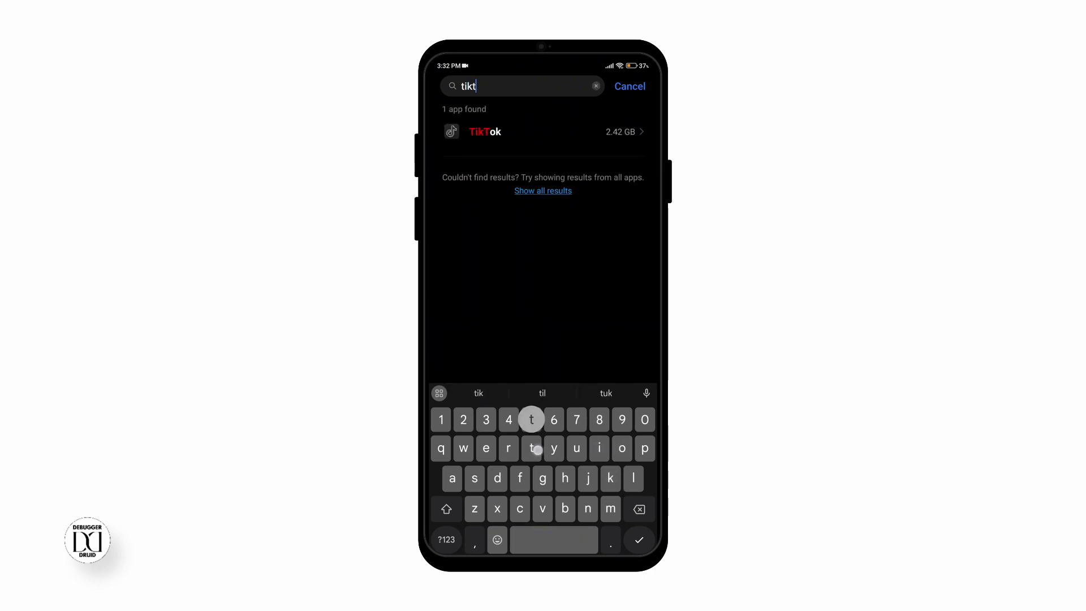
left_click(486, 132)
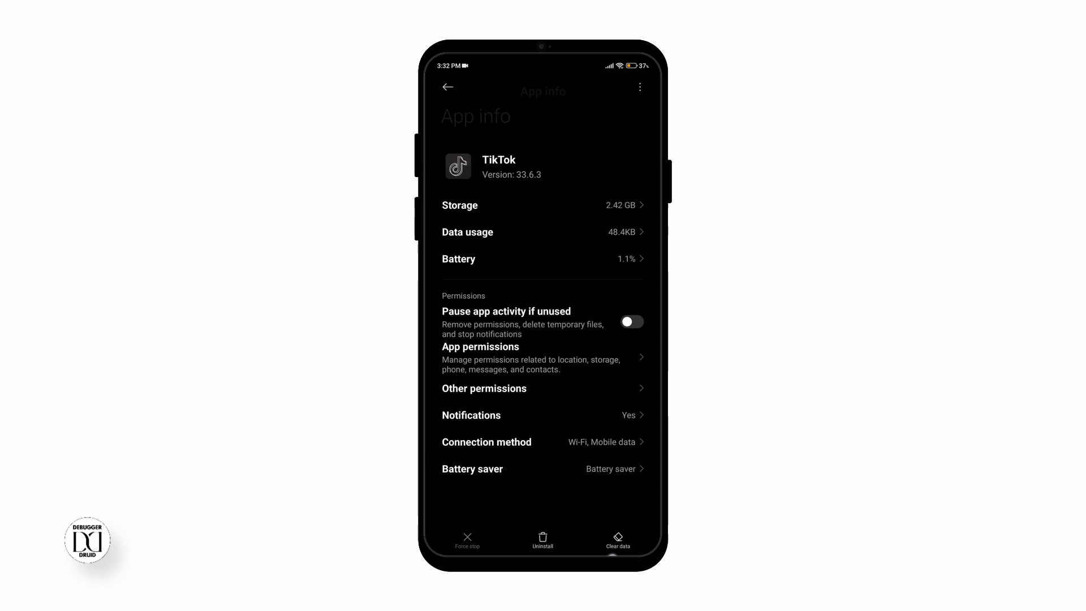
scroll(544, 339, "down", 2)
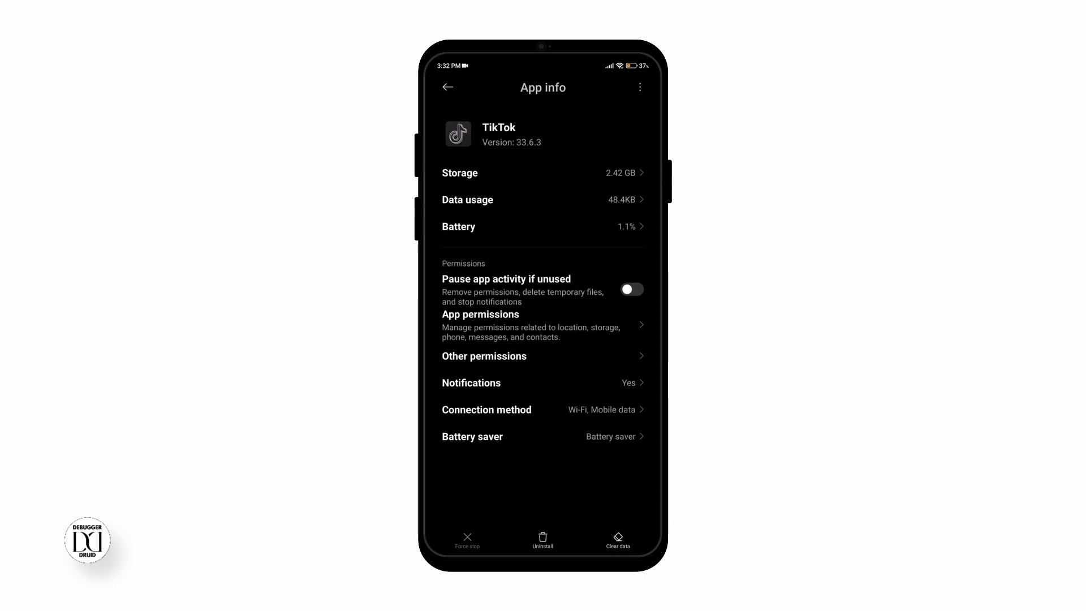
left_click_drag(543, 552, 551, 446)
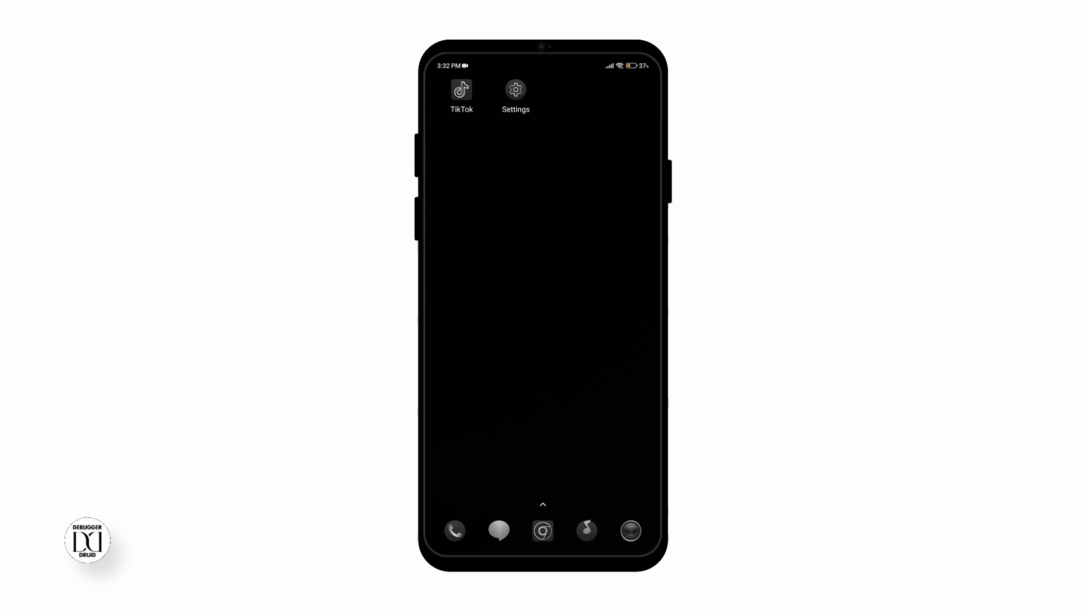
Bring up the power menu with the power button and tap Reboot
key("XF86PowerOff")
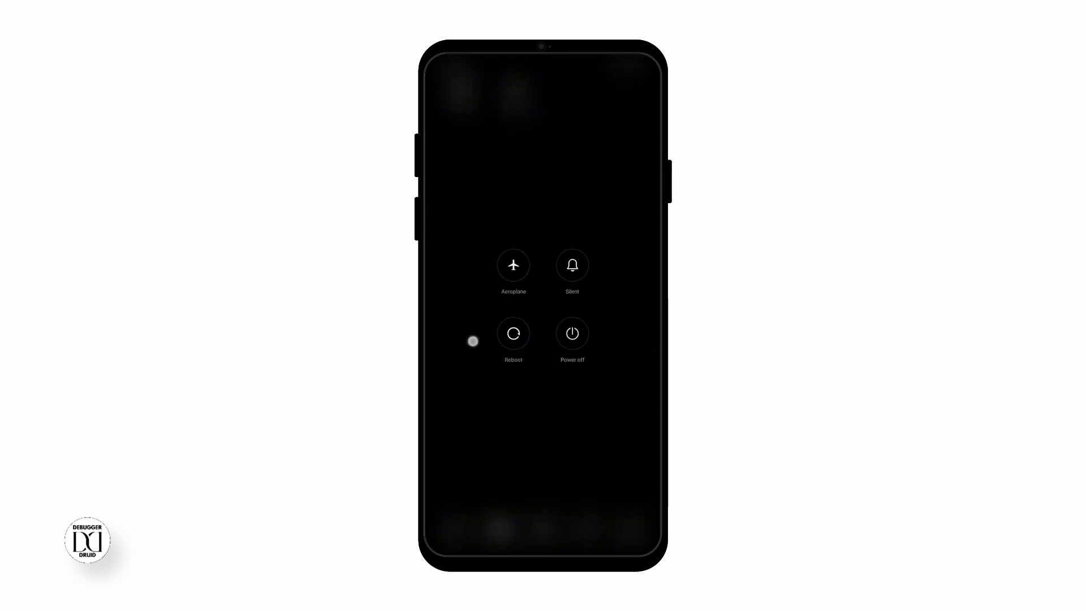
left_click(506, 315)
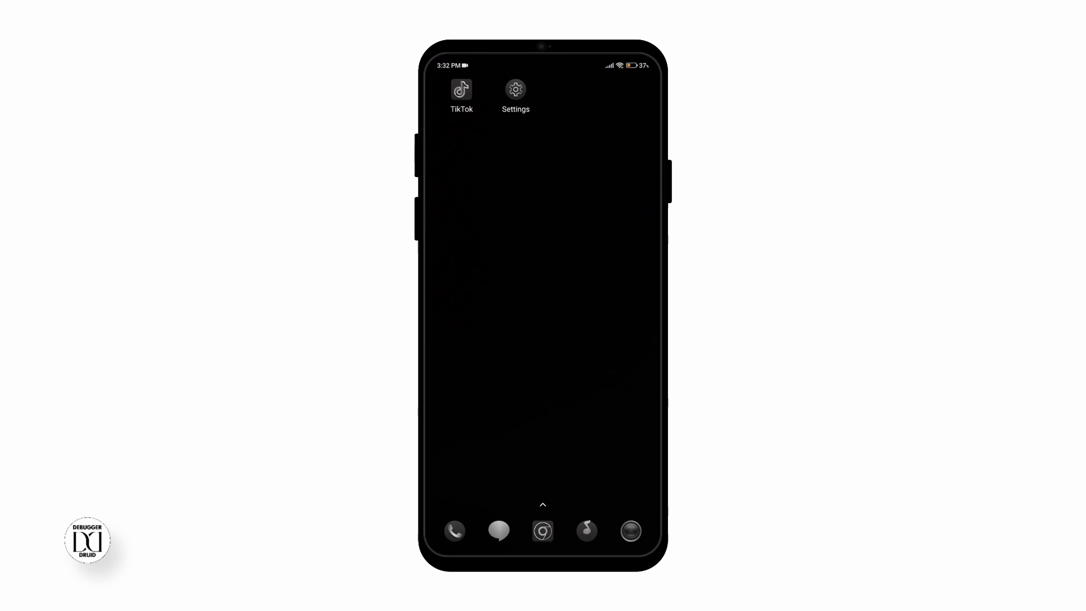